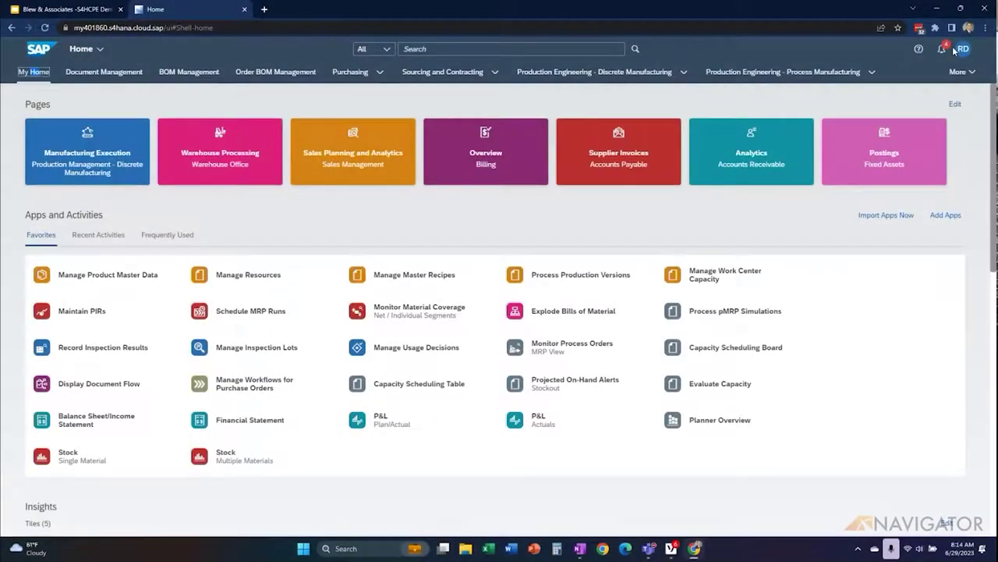
# - Switch the launchpad to the Purchasing page with its Quick Access tiles and Insight cards
pyautogui.click(211, 27)
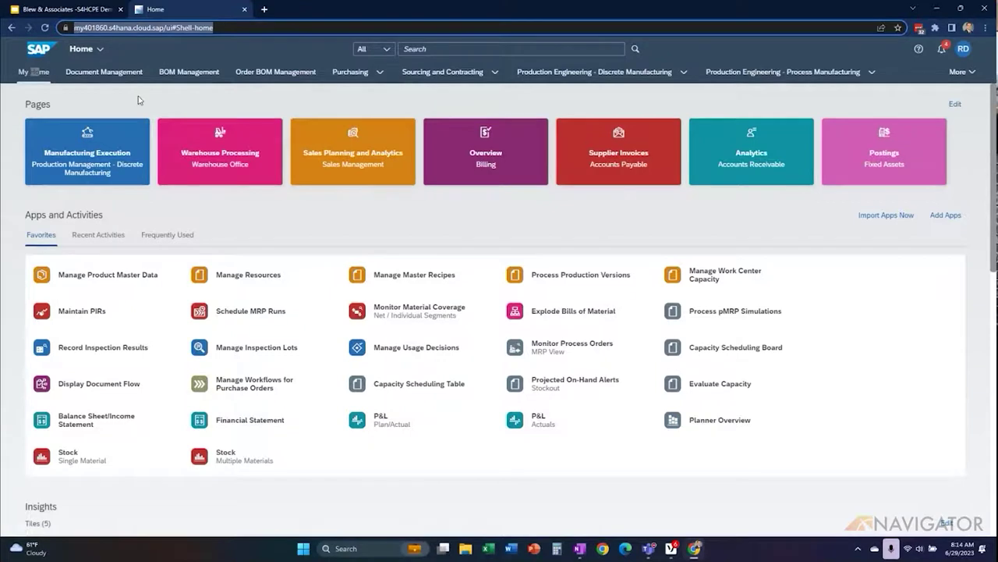
pyautogui.click(360, 73)
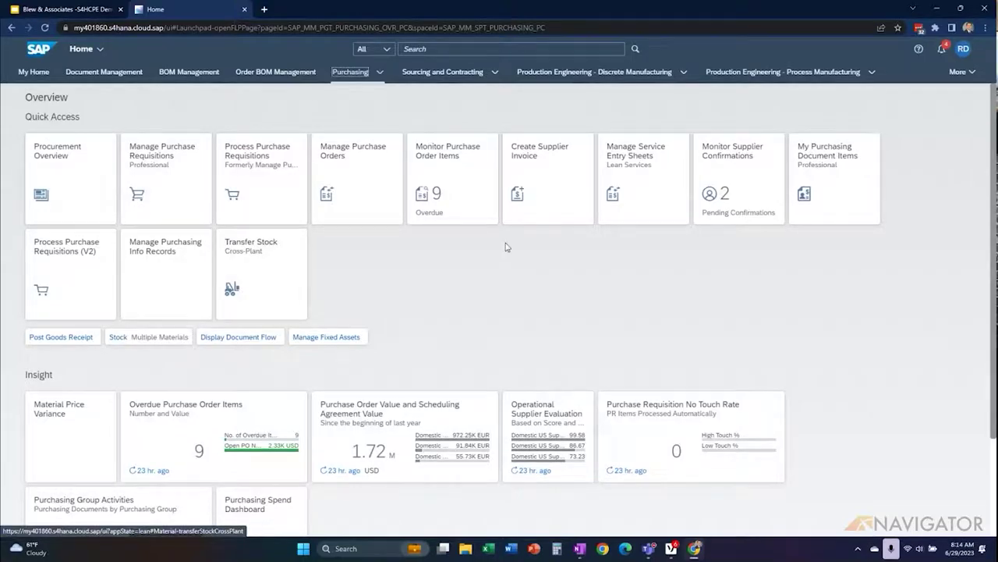
# - Move the Transfer Stock tile to a different slot among the Purchasing Quick Access tiles
pyautogui.moveTo(258, 273); pyautogui.dragTo(314, 250)
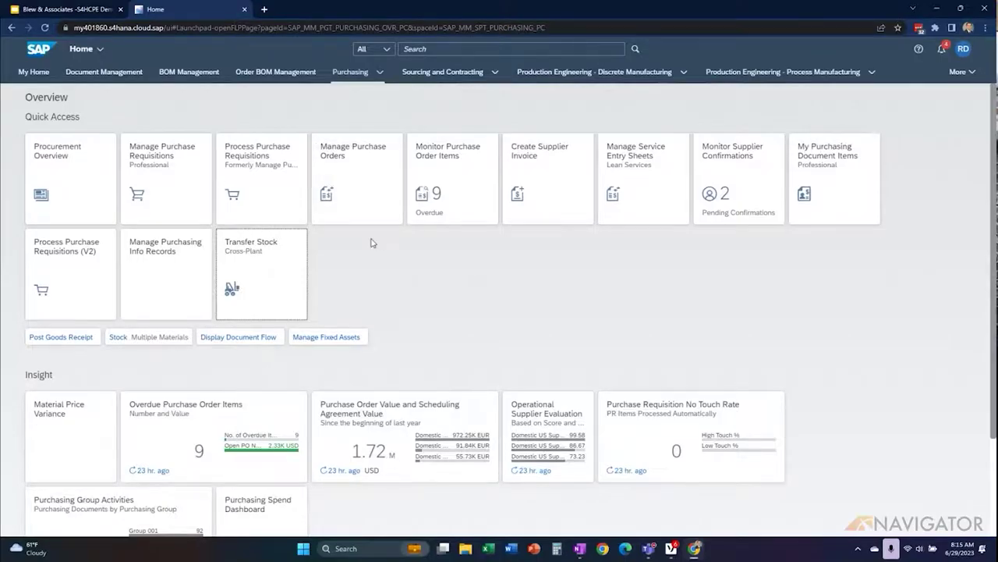
# - Go back to My Home, listing favourite apps such as Schedule MRP Runs and Stock
pyautogui.click(41, 69)
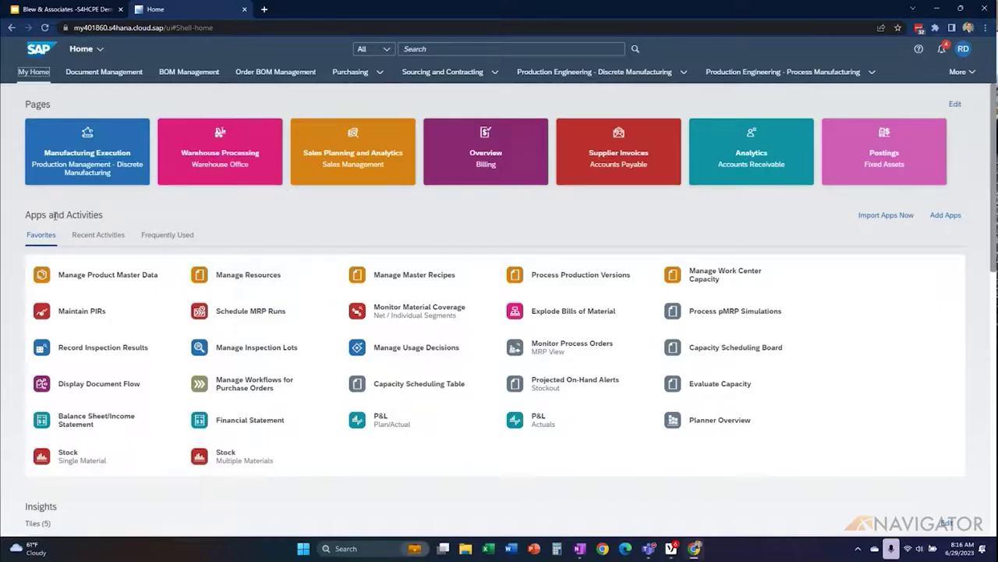
pyautogui.click(102, 236)
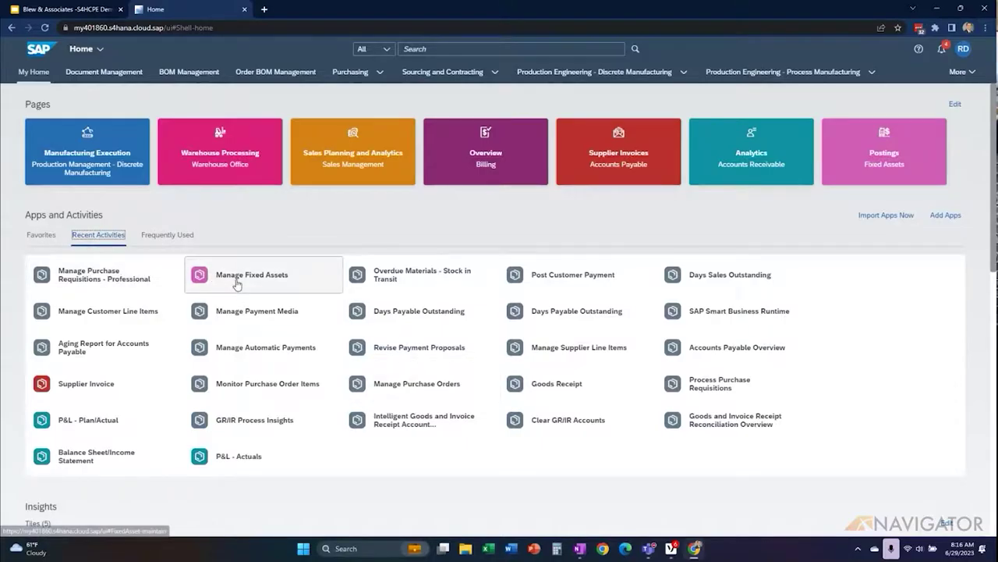
pyautogui.click(171, 237)
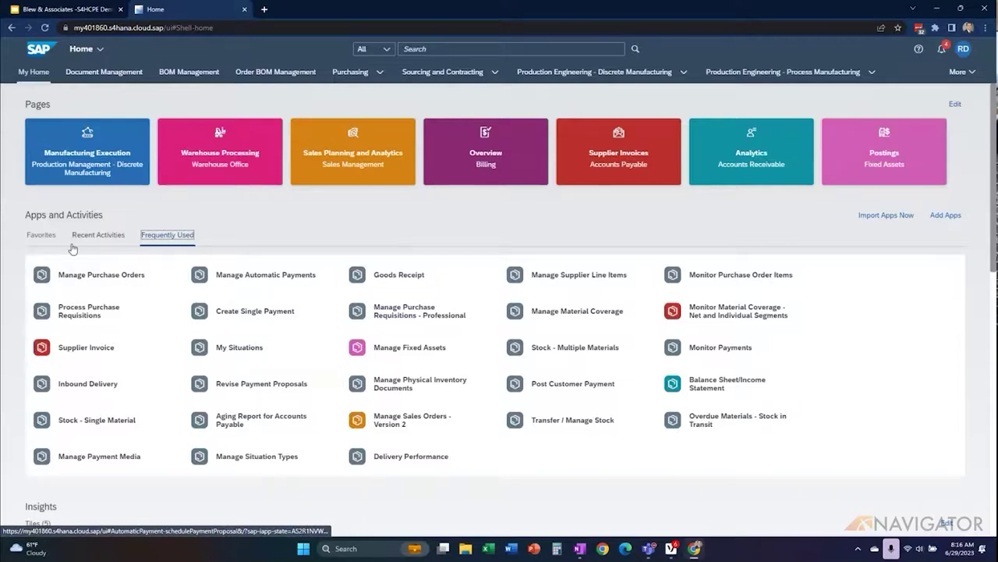
pyautogui.click(48, 237)
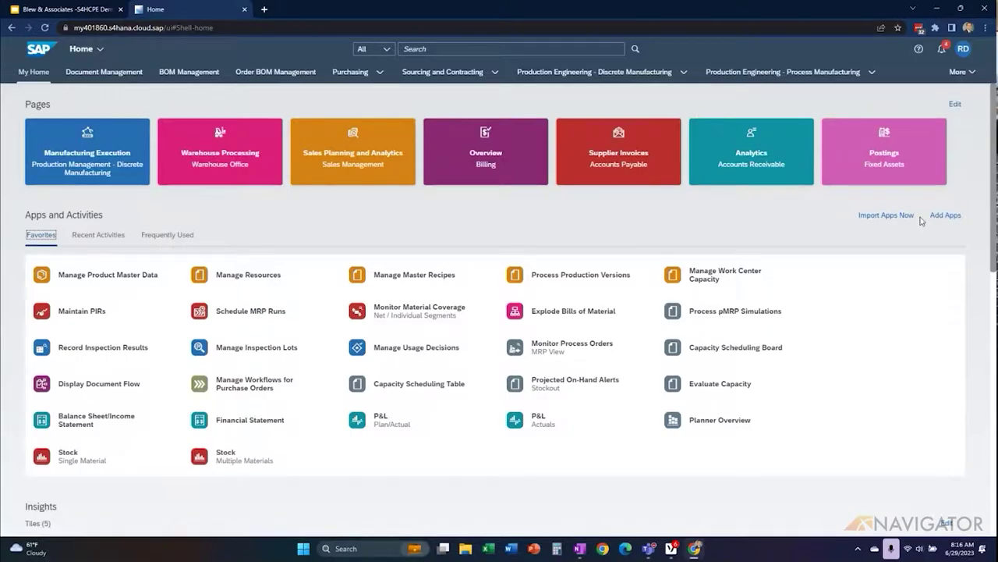
# - Scroll My Home past the Insights tiles and cards down to the six To Do situations
pyautogui.scroll(-2, 330, 461)
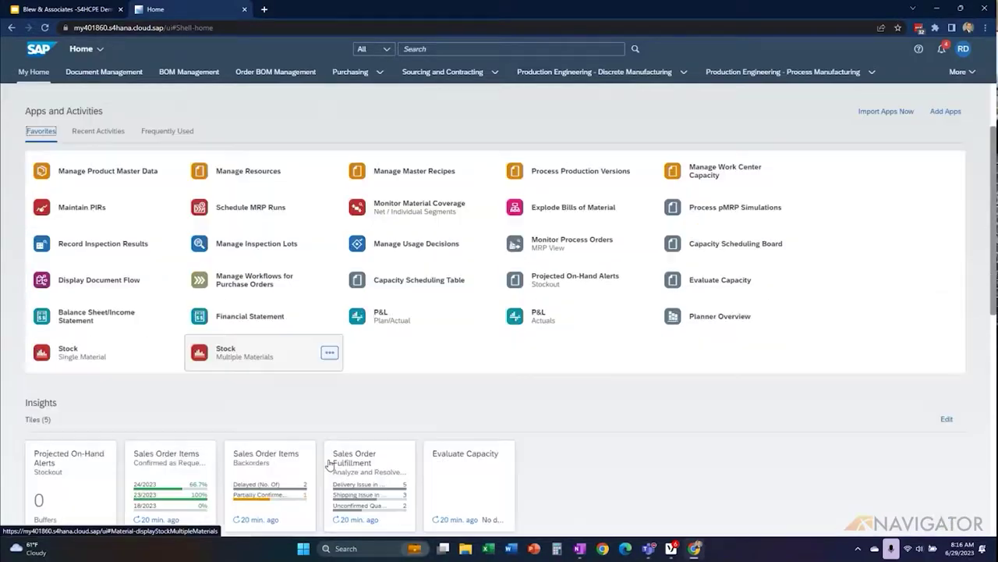
pyautogui.scroll(-2, 791, 343)
pyautogui.scroll(-2, 765, 326)
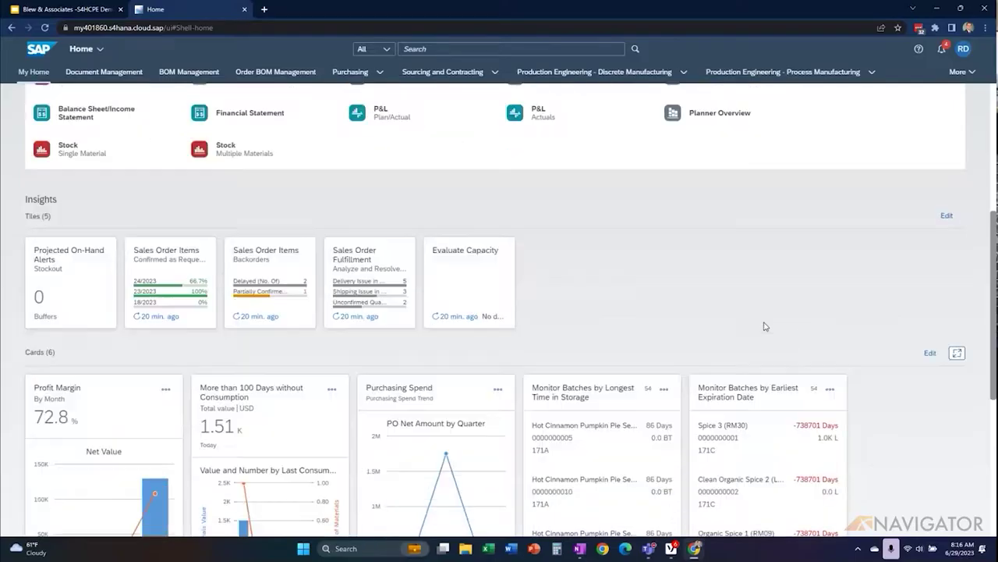
pyautogui.scroll(-1, 756, 311)
pyautogui.scroll(-1, 724, 240)
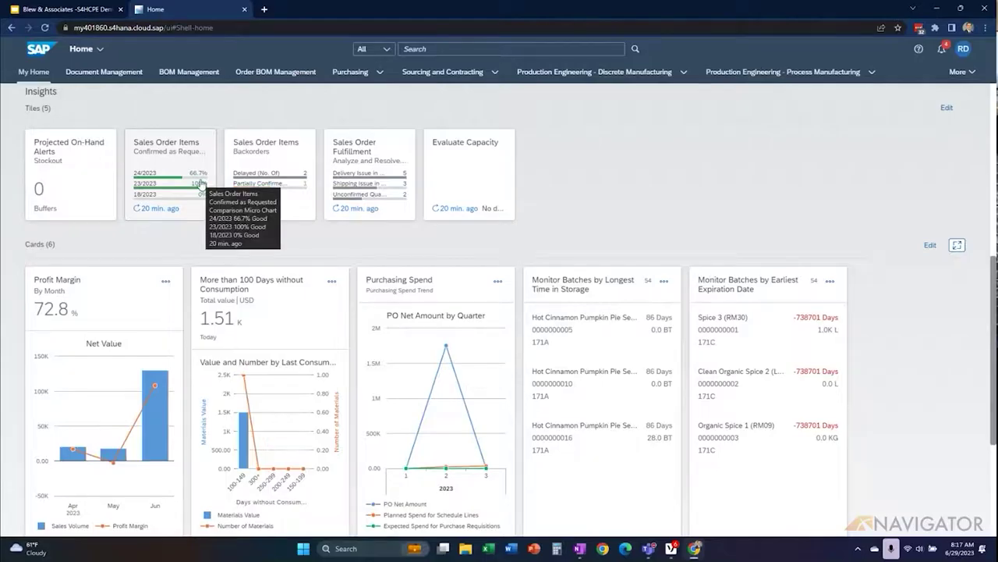
pyautogui.moveTo(192, 193)
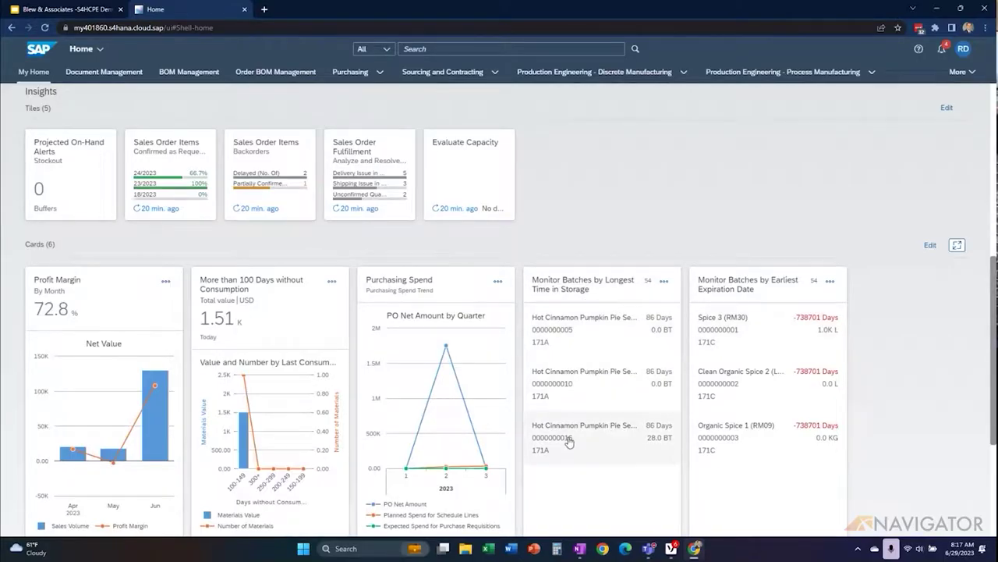
pyautogui.scroll(-3, 910, 342)
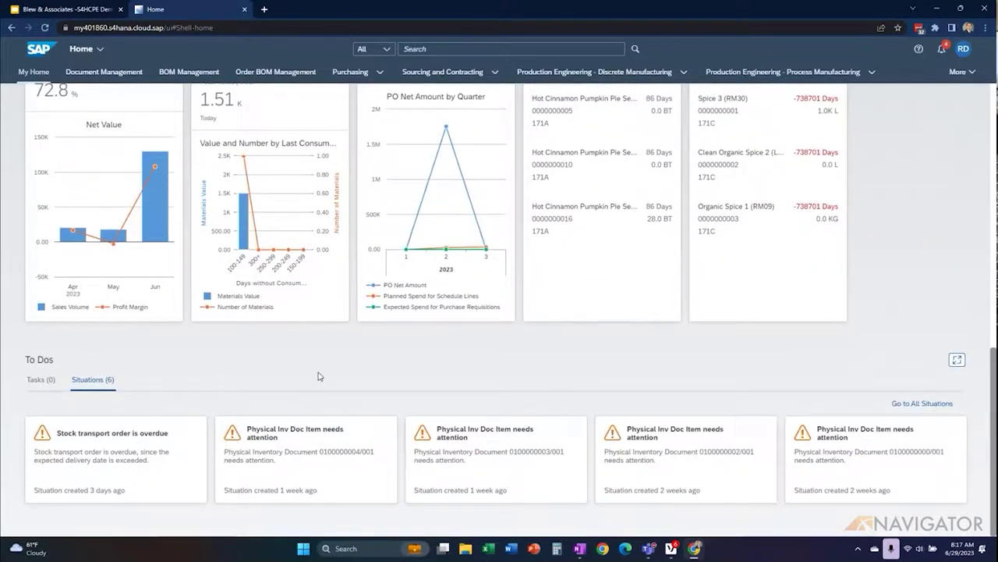
pyautogui.click(39, 380)
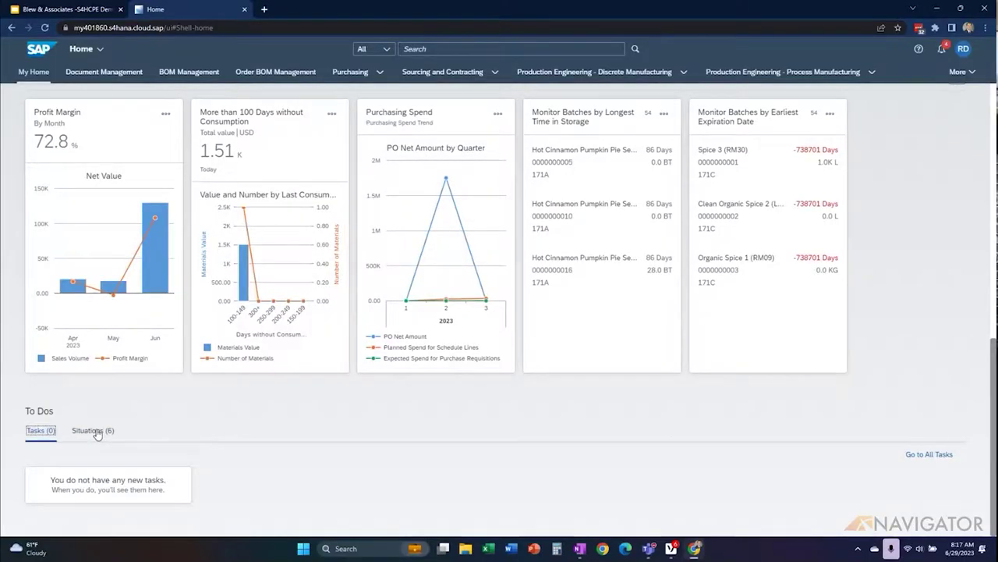
pyautogui.click(96, 431)
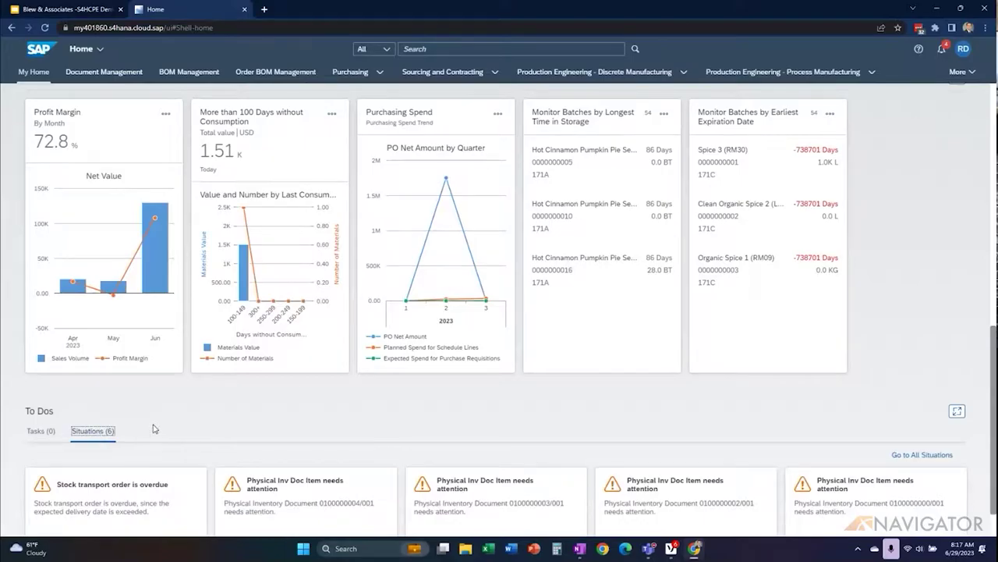
pyautogui.scroll(-1, 374, 346)
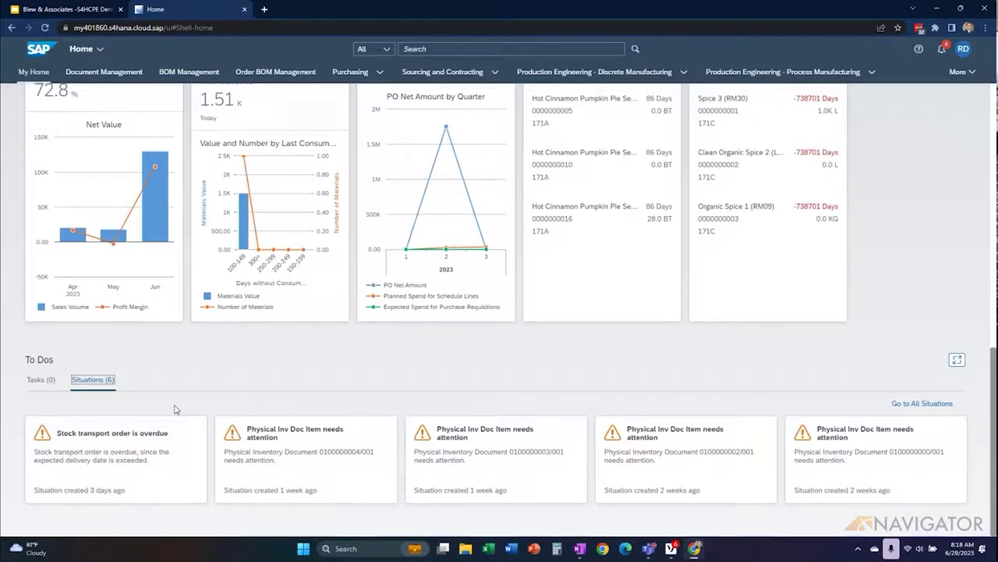
pyautogui.scroll(1, 241, 366)
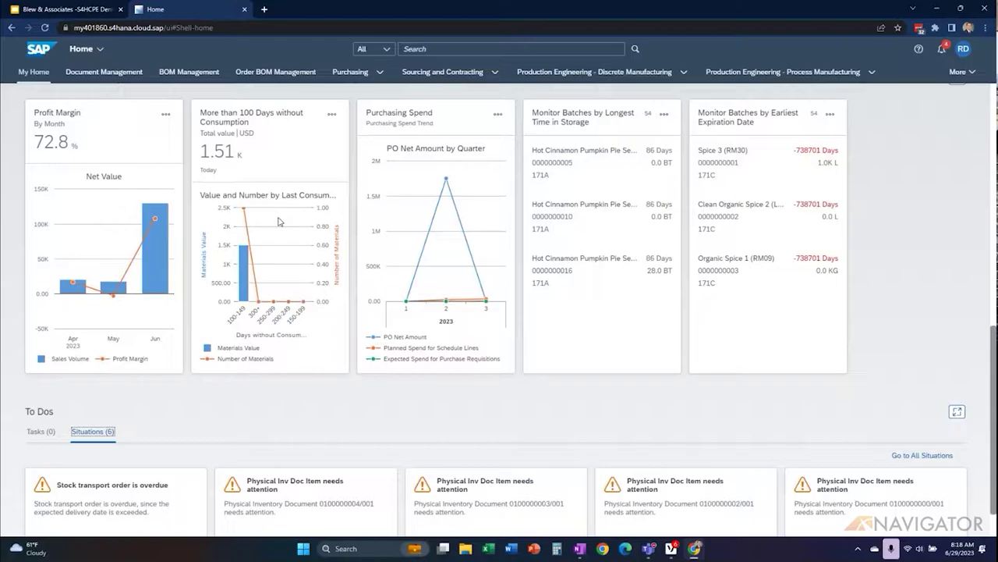
pyautogui.scroll(-1, 201, 443)
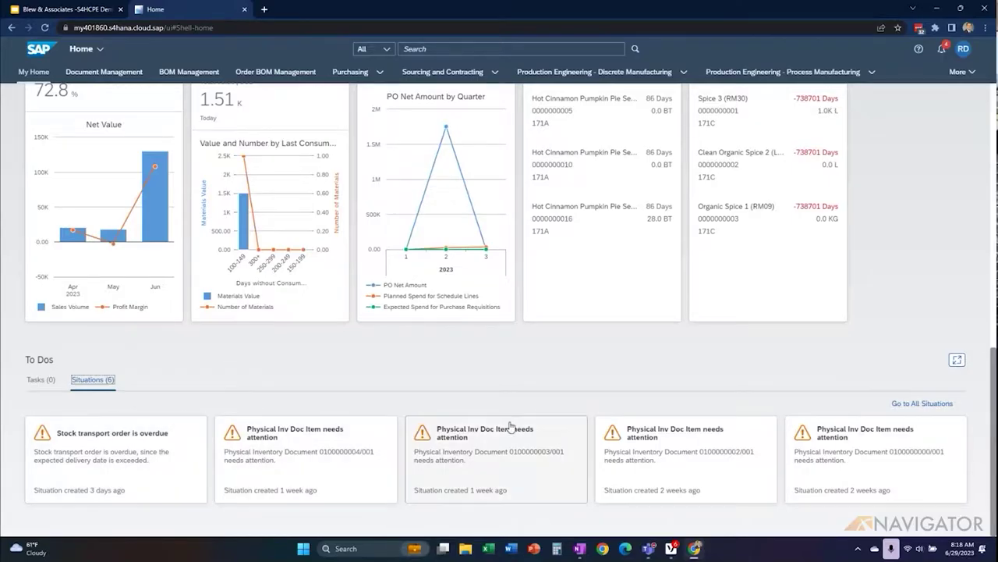
pyautogui.click(135, 439)
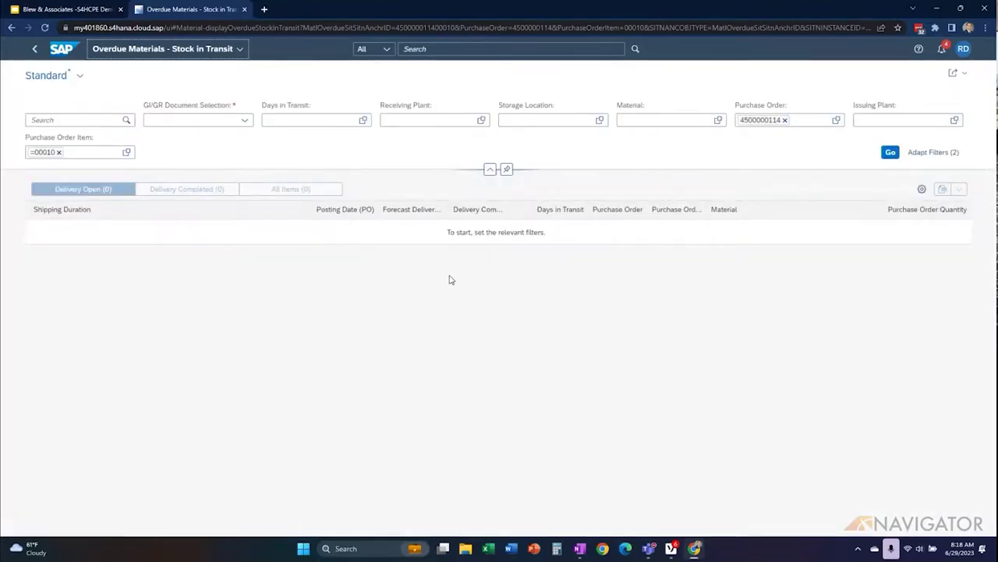
pyautogui.click(34, 48)
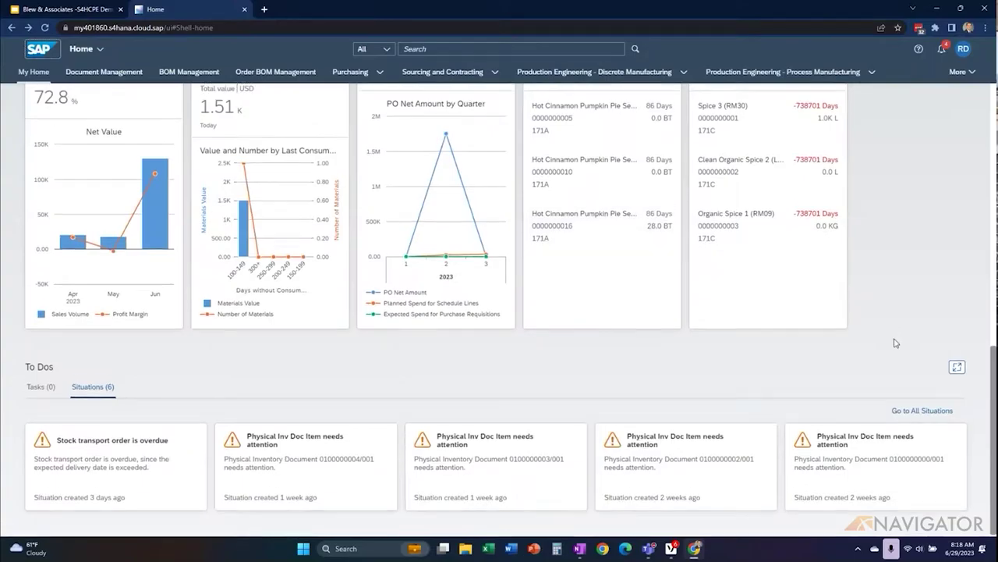
pyautogui.scroll(8, 892, 332)
pyautogui.scroll(2, 858, 345)
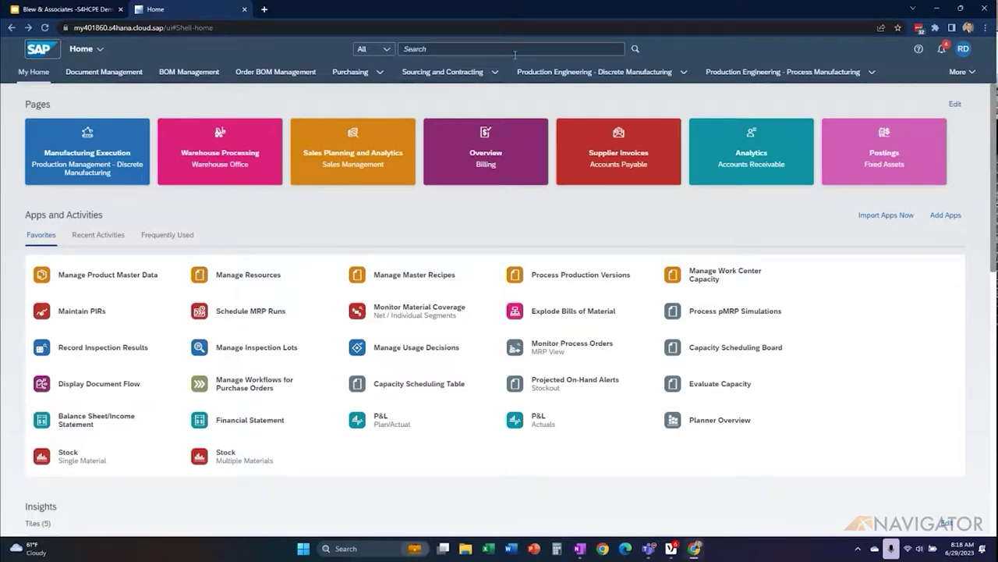
# - Search the whole system for 'UTZ' and expand invoice 90000001 in the results
pyautogui.click(442, 48)
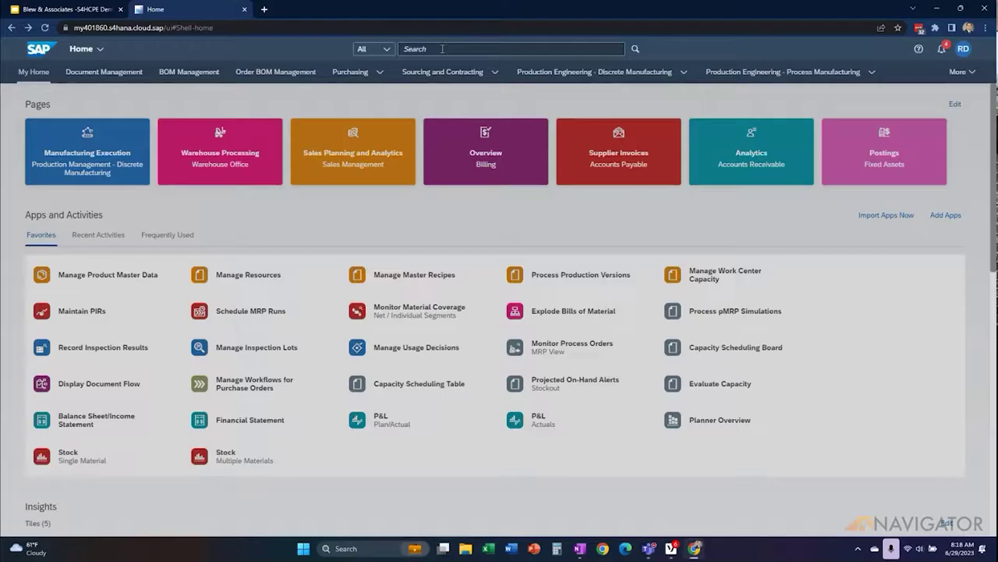
pyautogui.write('UTZ')
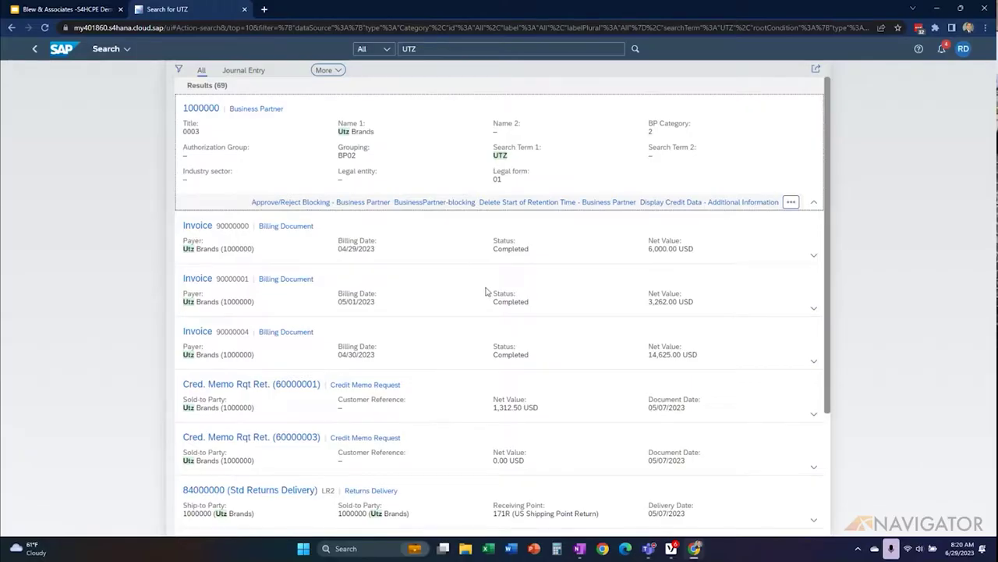
pyautogui.click(814, 308)
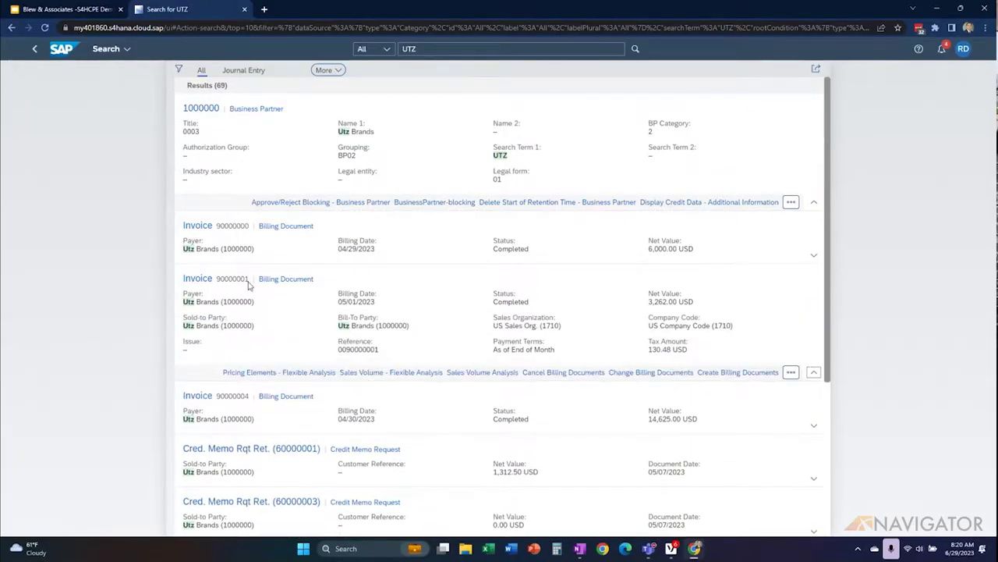
# - Open billing document 90000001, review its Process Flow, then return to the launchpad home
pyautogui.click(199, 280)
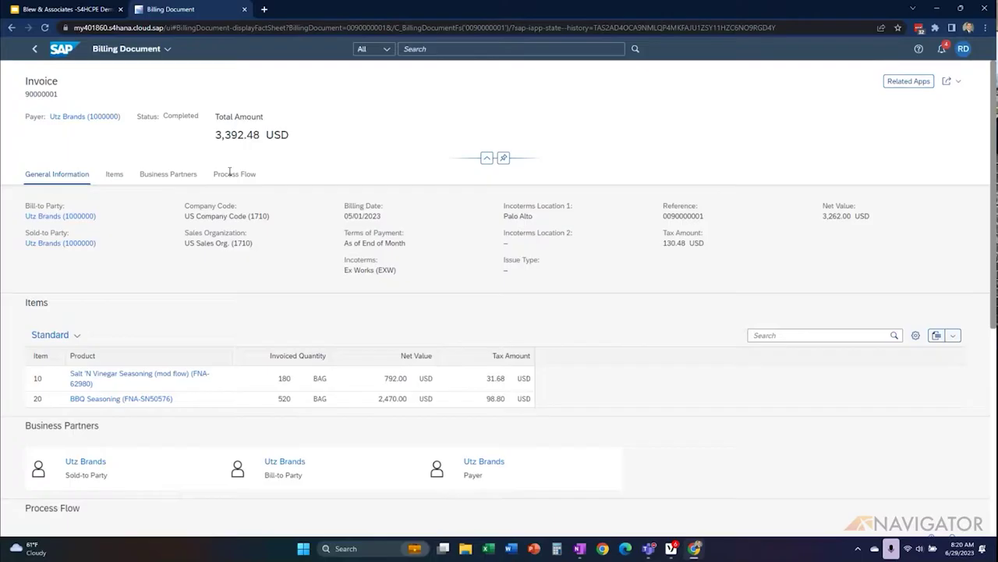
pyautogui.scroll(-2, 229, 202)
pyautogui.scroll(-5, 231, 160)
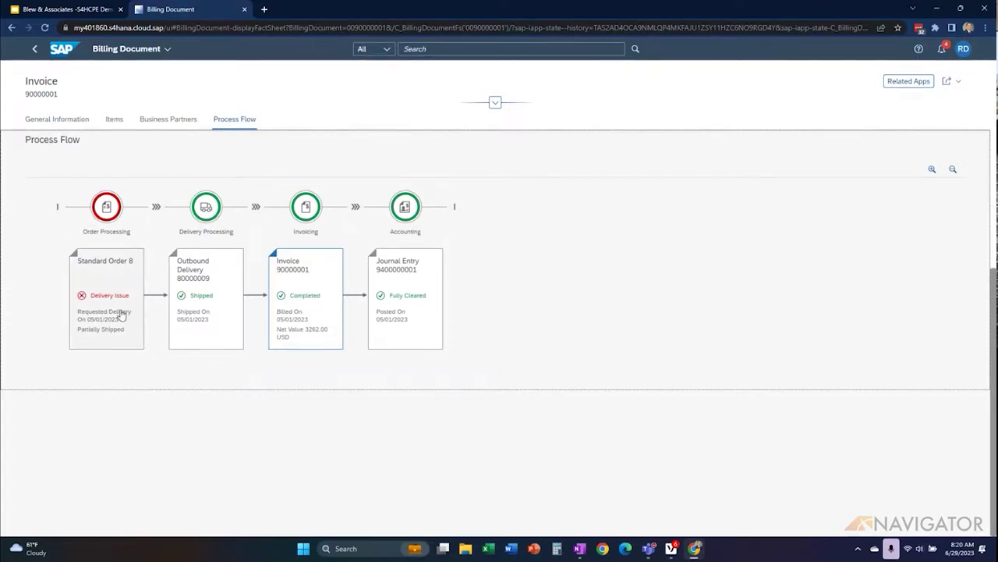
pyautogui.click(61, 49)
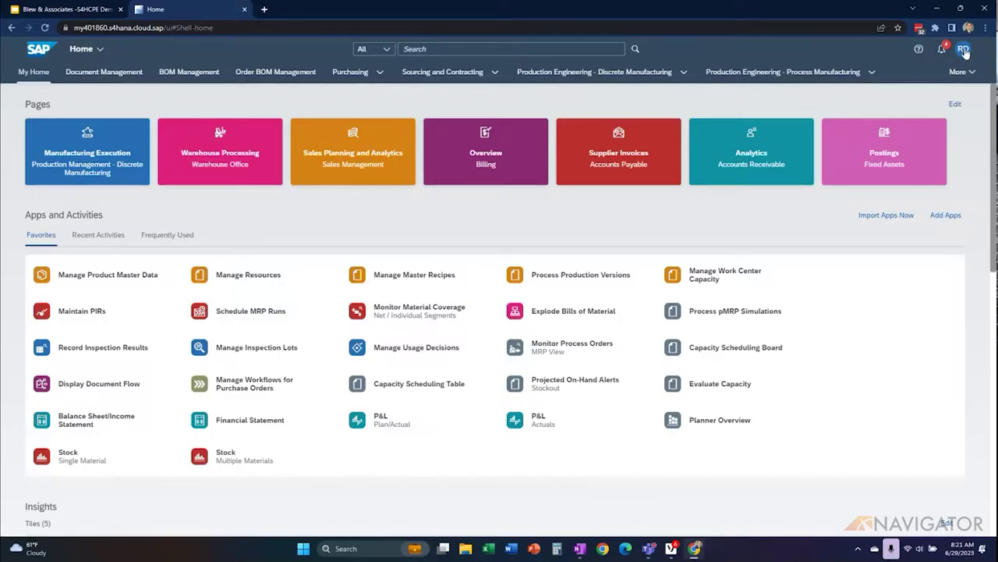
# - Open the user profile menu offering App Finder, Settings and Sign Out
pyautogui.click(964, 50)
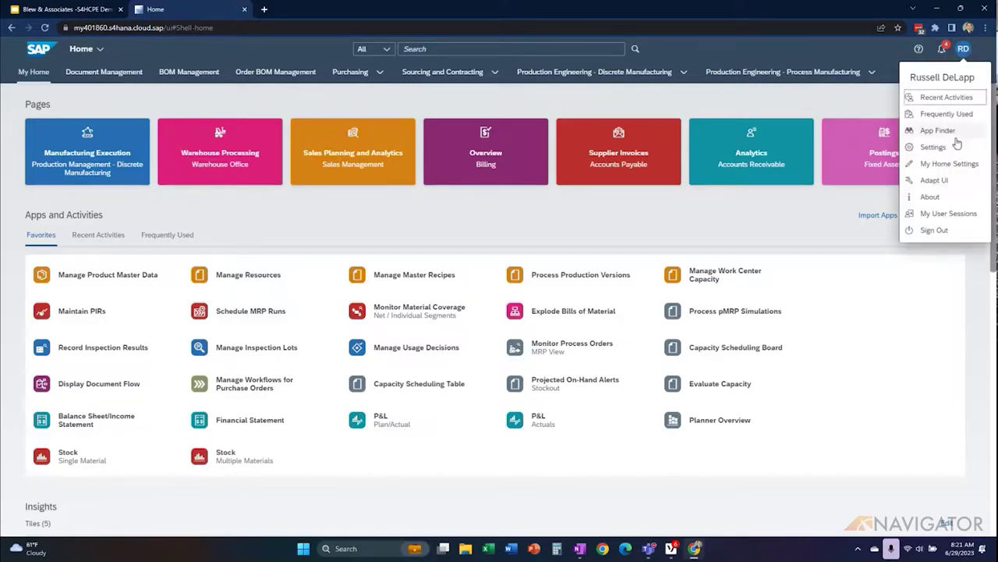
# - In Settings, view Appearance themes, then Default Values: USD currency, US country, company code 1710
pyautogui.click(942, 149)
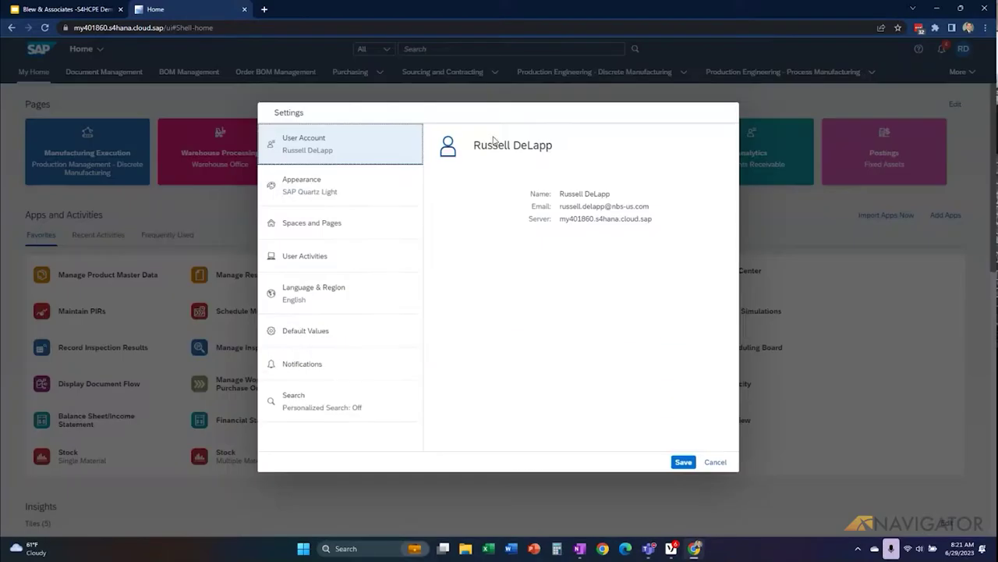
pyautogui.click(329, 184)
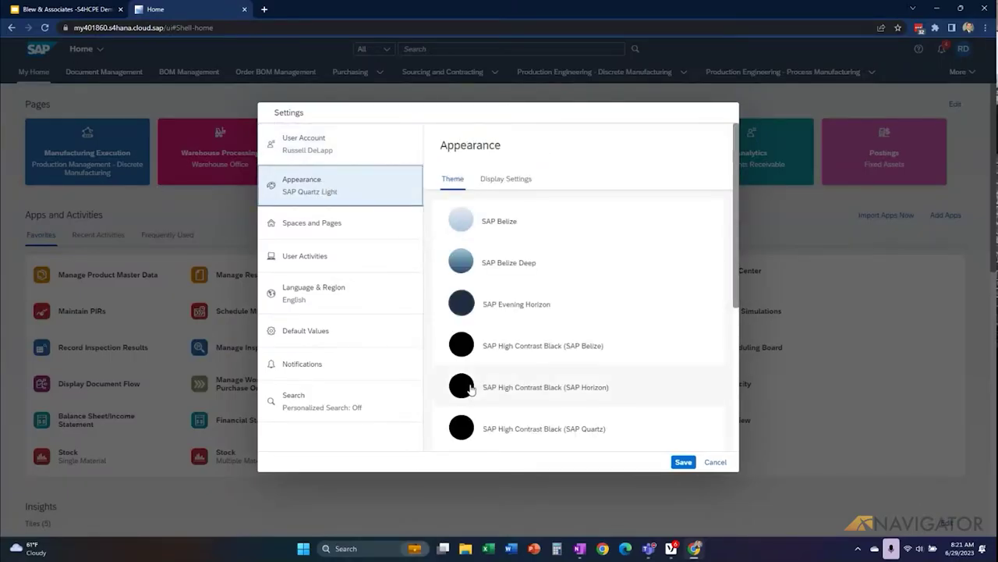
pyautogui.click(319, 343)
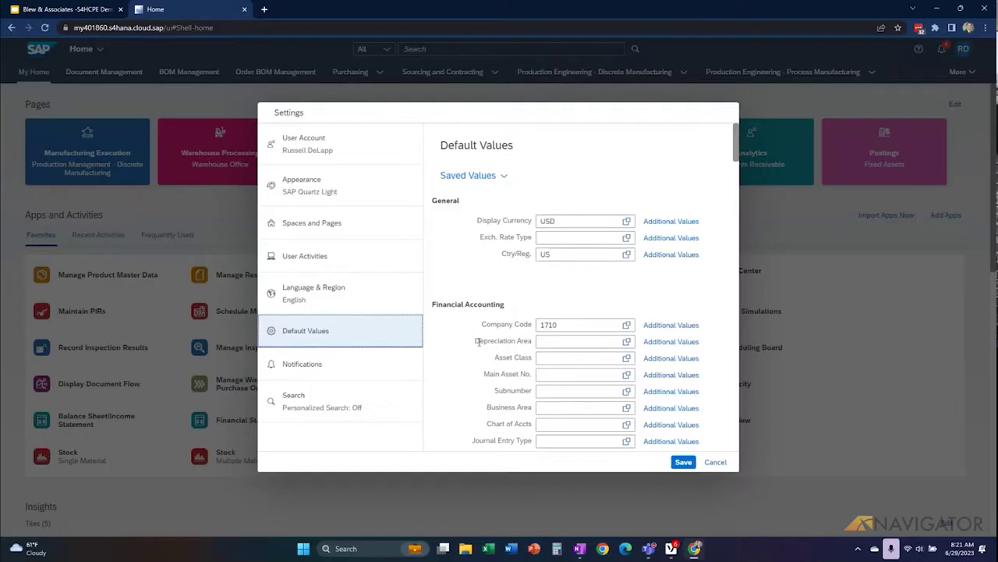
pyautogui.scroll(-1, 497, 310)
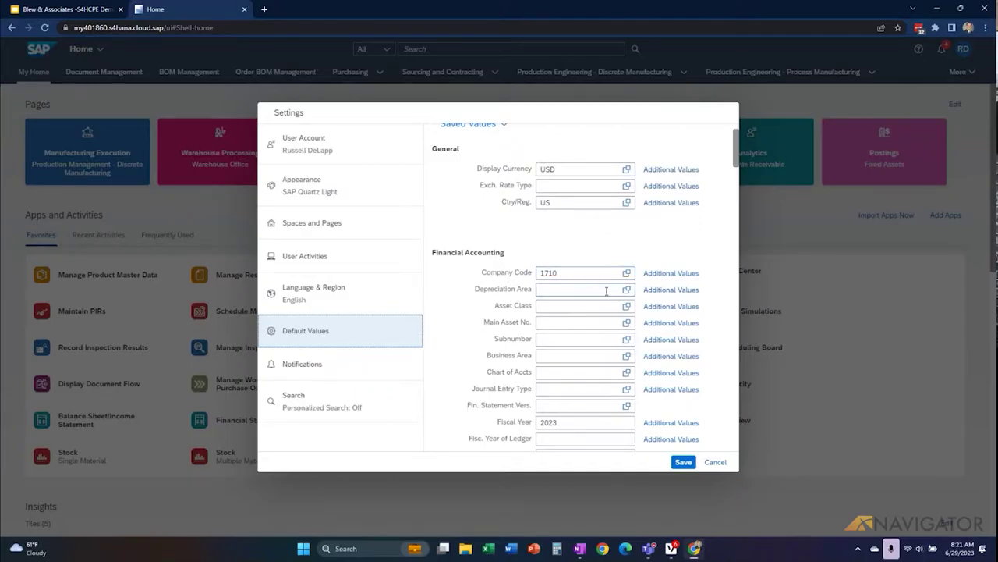
pyautogui.click(627, 275)
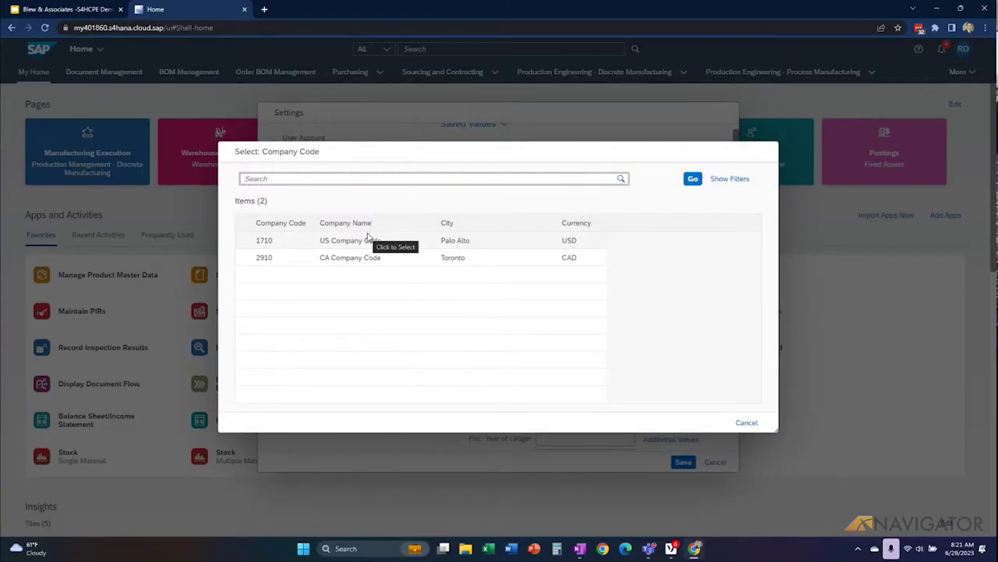
pyautogui.click(488, 174)
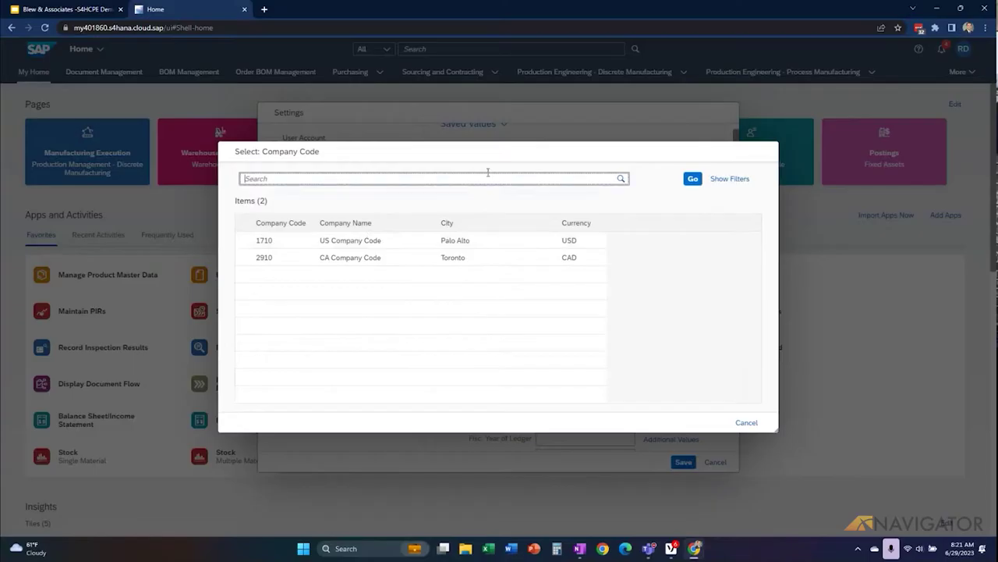
pyautogui.click(746, 422)
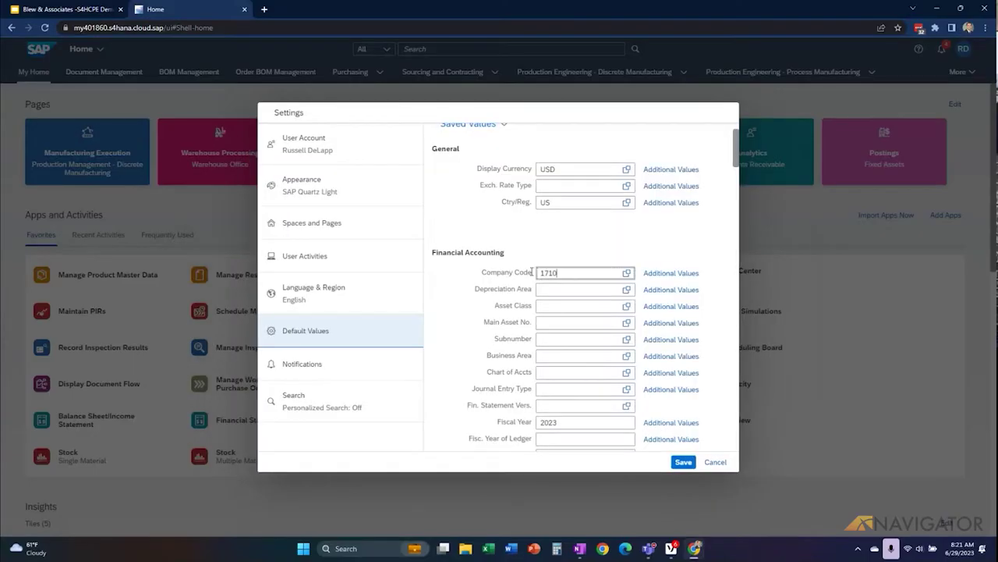
# - Check the Company Code default 1710, scroll through the remaining defaults, and close Settings
pyautogui.click(578, 273)
pyautogui.scroll(-5, 553, 351)
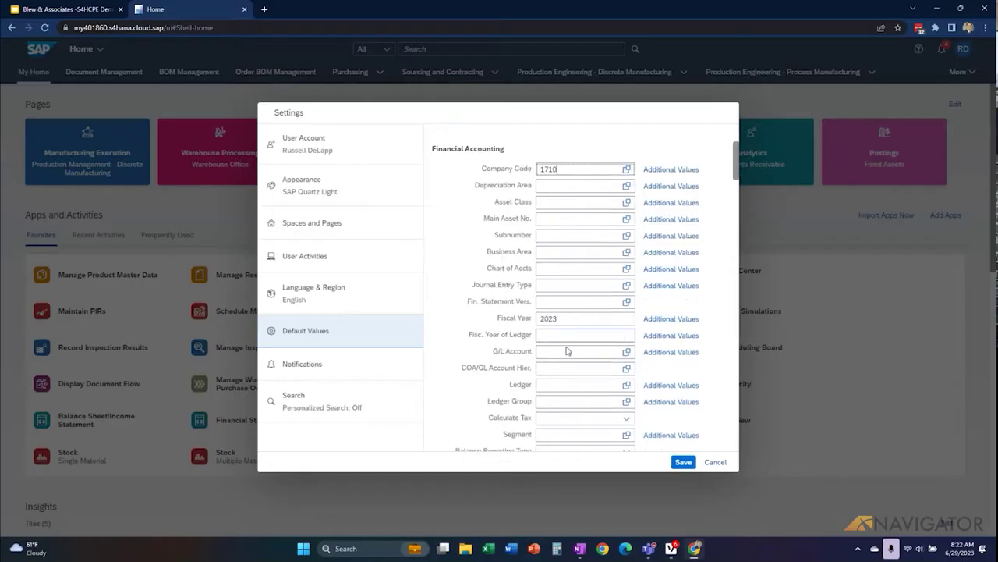
pyautogui.scroll(-10, 553, 404)
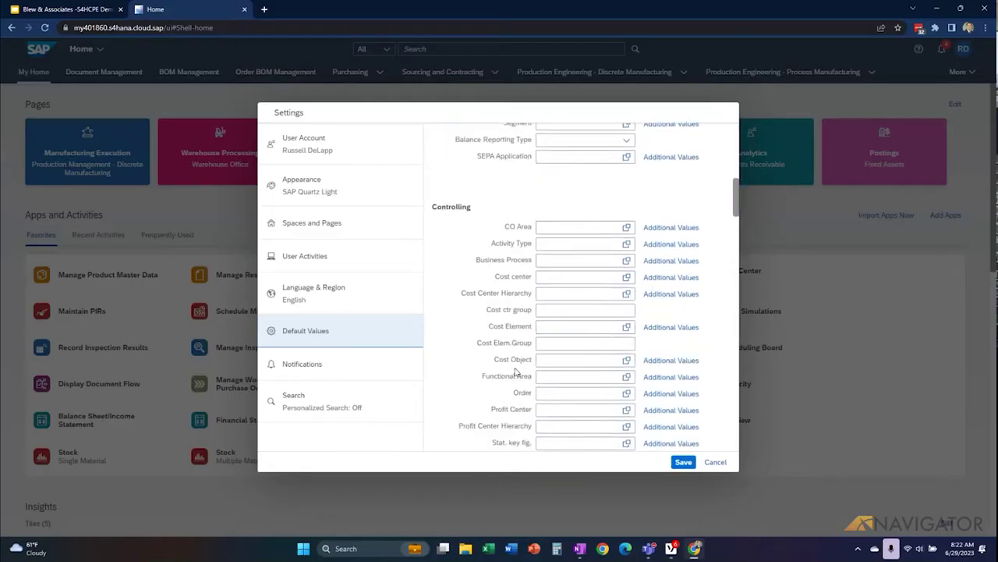
pyautogui.scroll(-5, 515, 365)
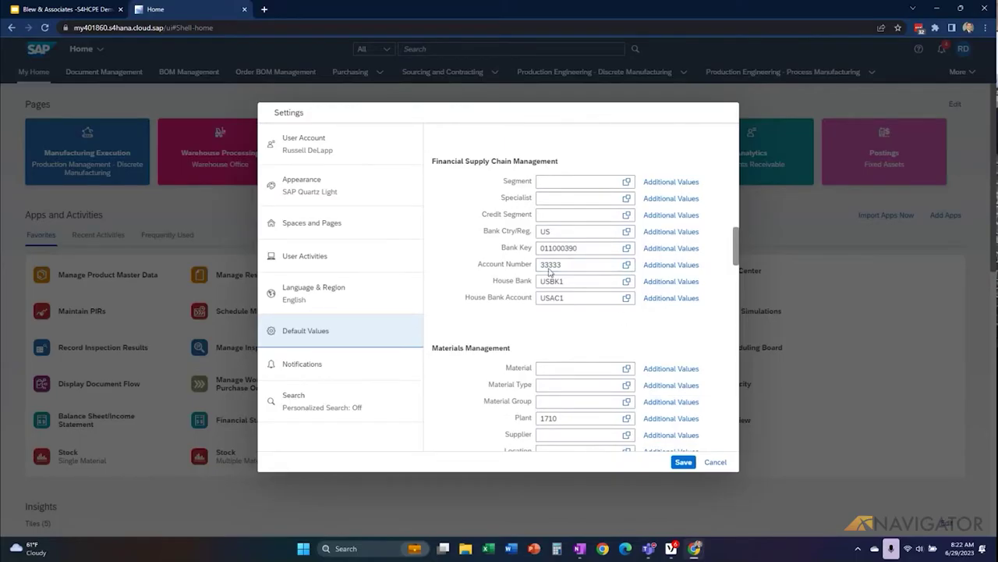
pyautogui.scroll(-3, 607, 400)
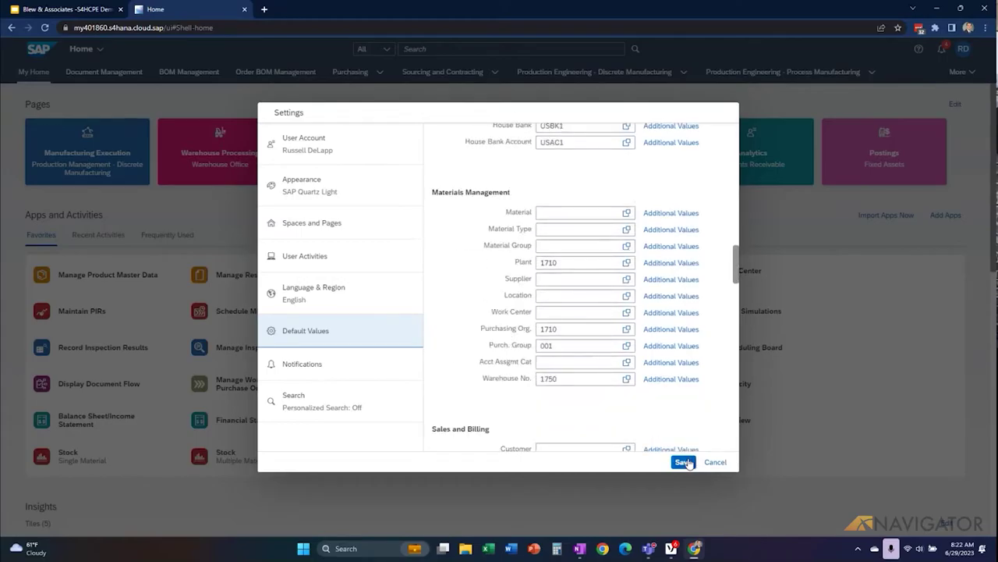
pyautogui.click(715, 462)
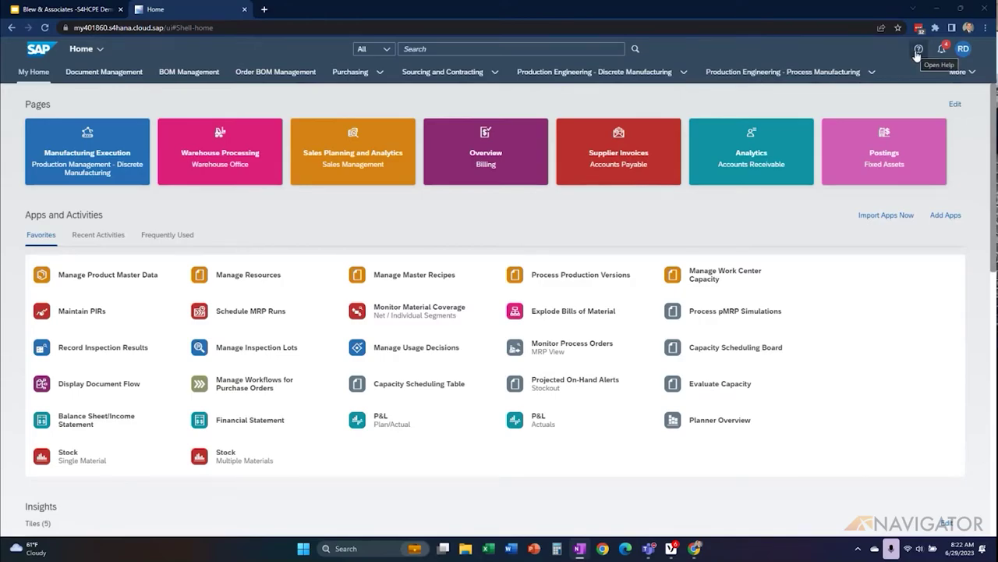
# - Show the in-app Help Topics and view the Built-In Support and To Dos topics
pyautogui.click(918, 49)
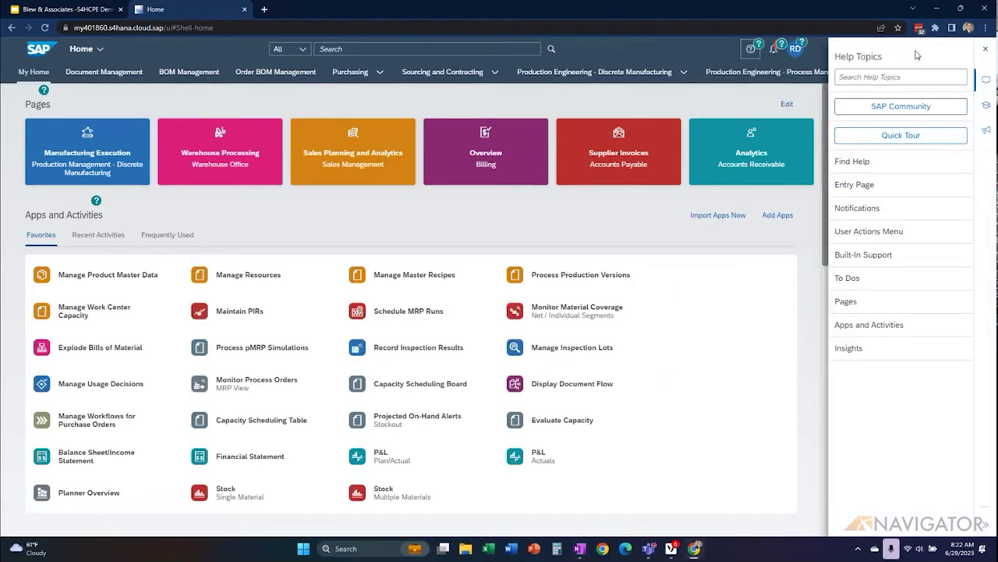
pyautogui.click(866, 256)
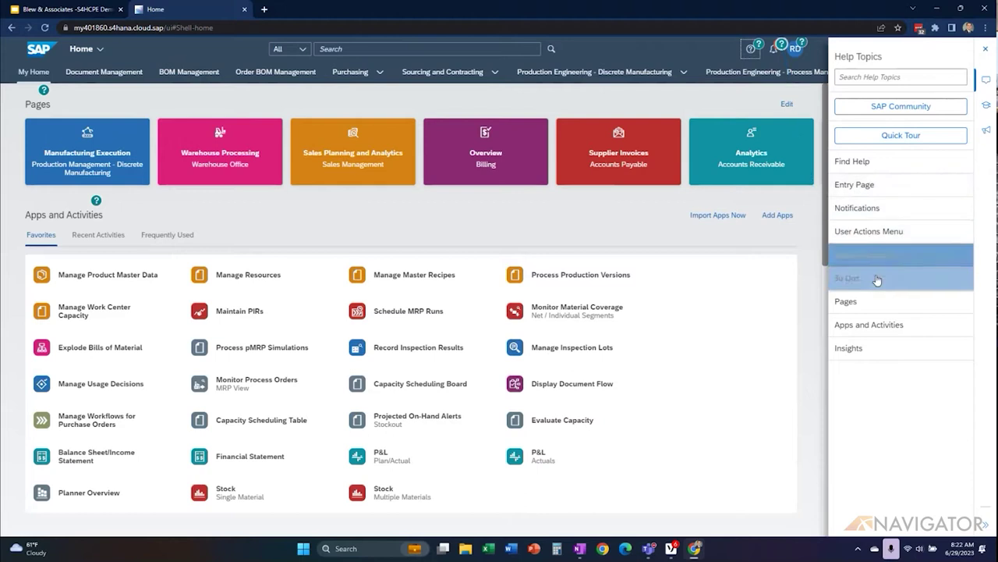
pyautogui.moveTo(897, 205)
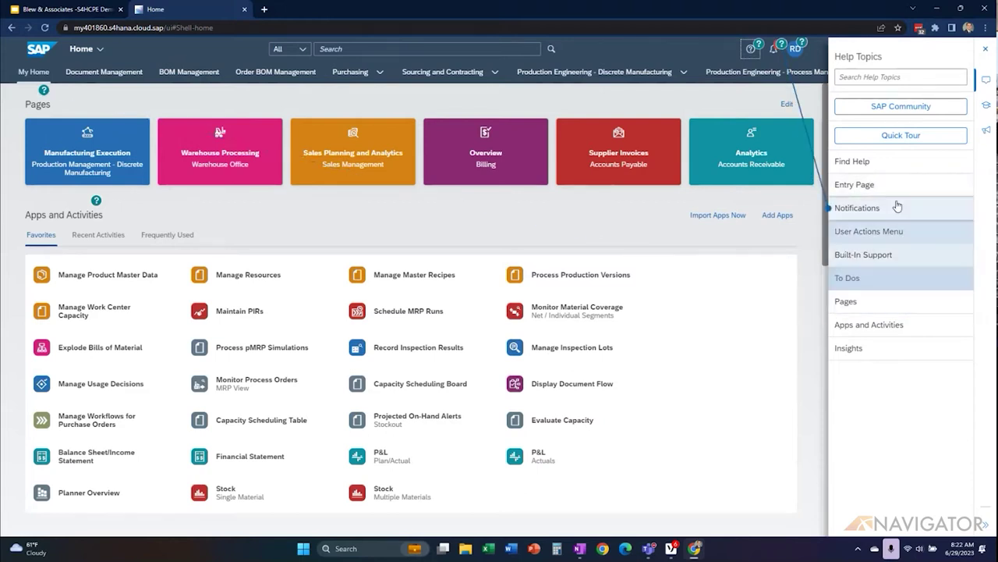
pyautogui.click(874, 285)
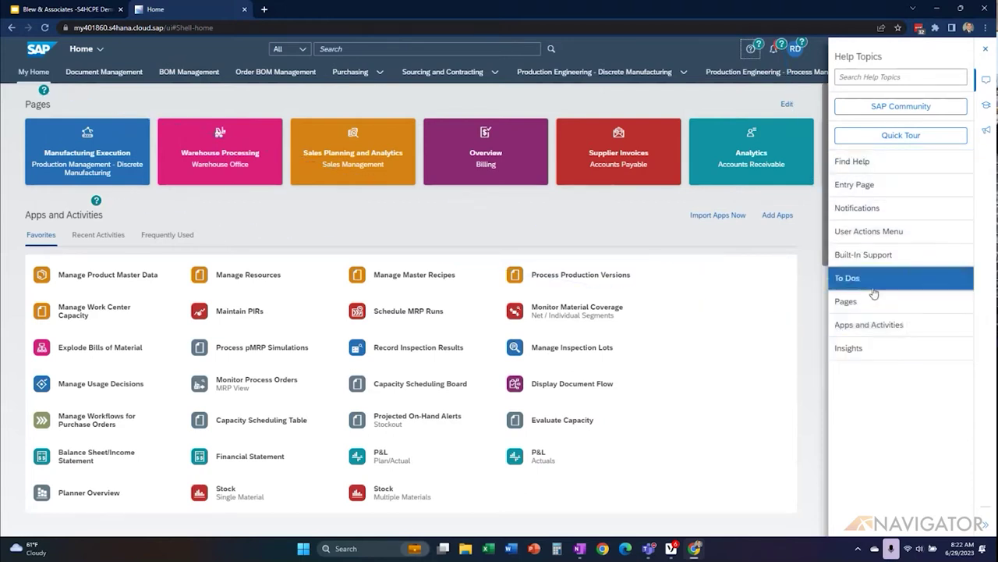
# - Read the Pages help, open the My Home documentation link, then go to the Learning resources
pyautogui.click(872, 301)
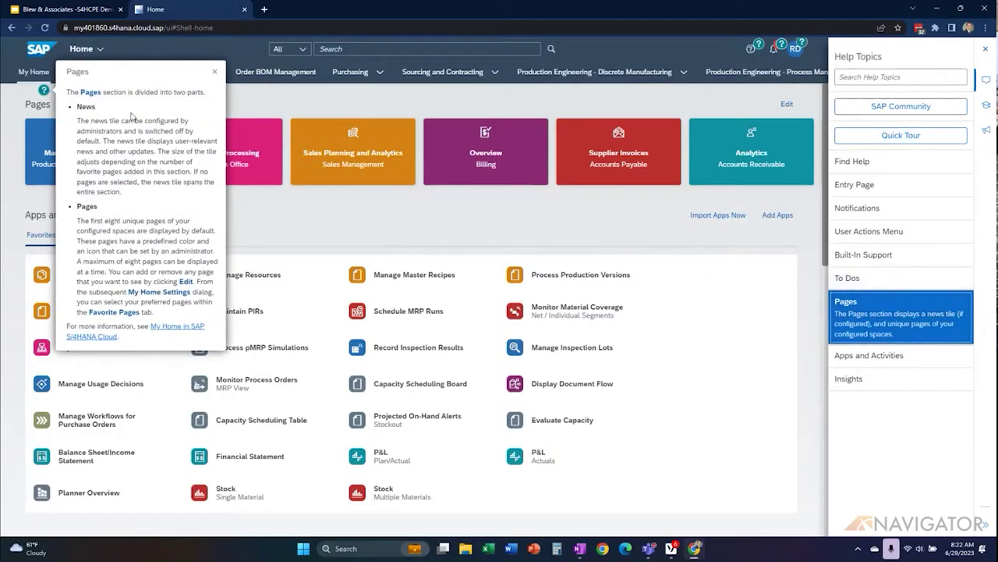
pyautogui.click(168, 332)
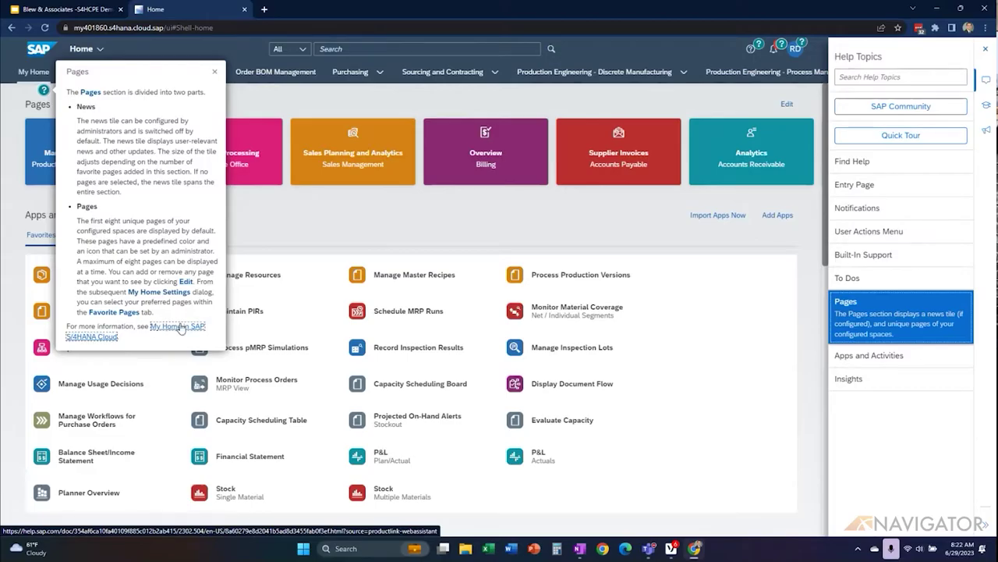
pyautogui.click(987, 105)
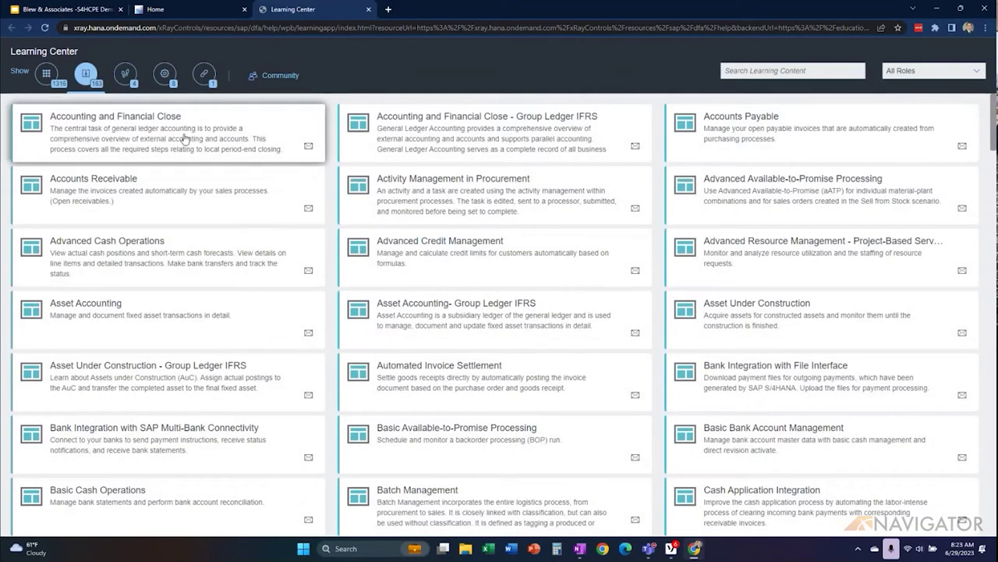
# - Open Accounts Receivable learning content and load the Posting Incoming Payments tutorial
pyautogui.click(164, 194)
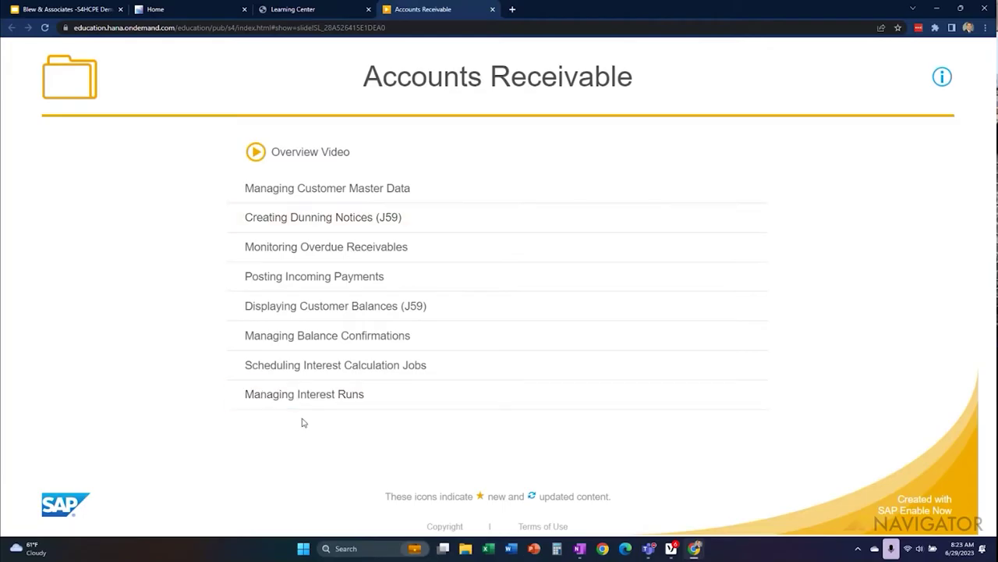
pyautogui.click(312, 282)
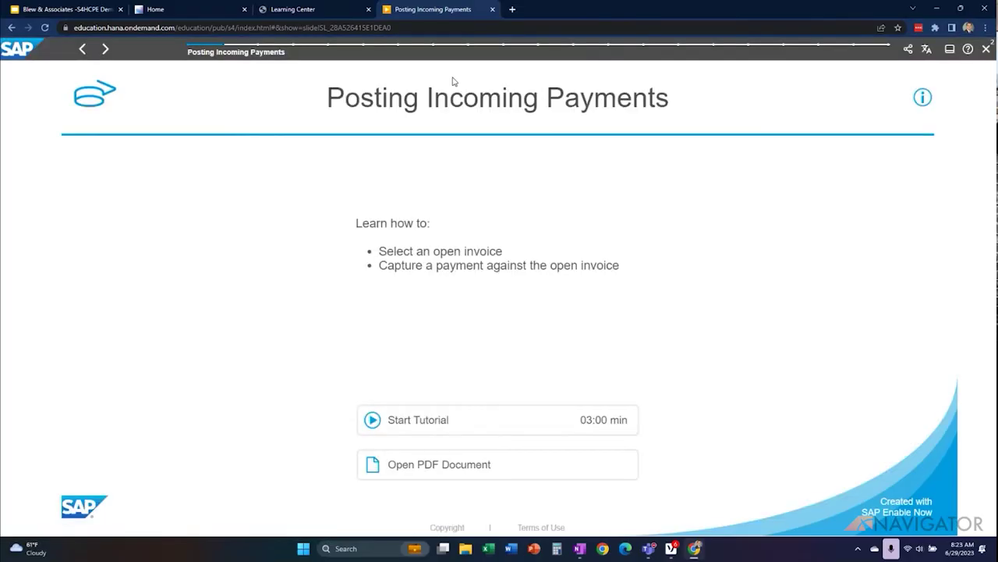
# - Step through the Post Incoming Payments tutorial to fill Company Code 1710 and journal entry date 10/24/2019
pyautogui.click(459, 419)
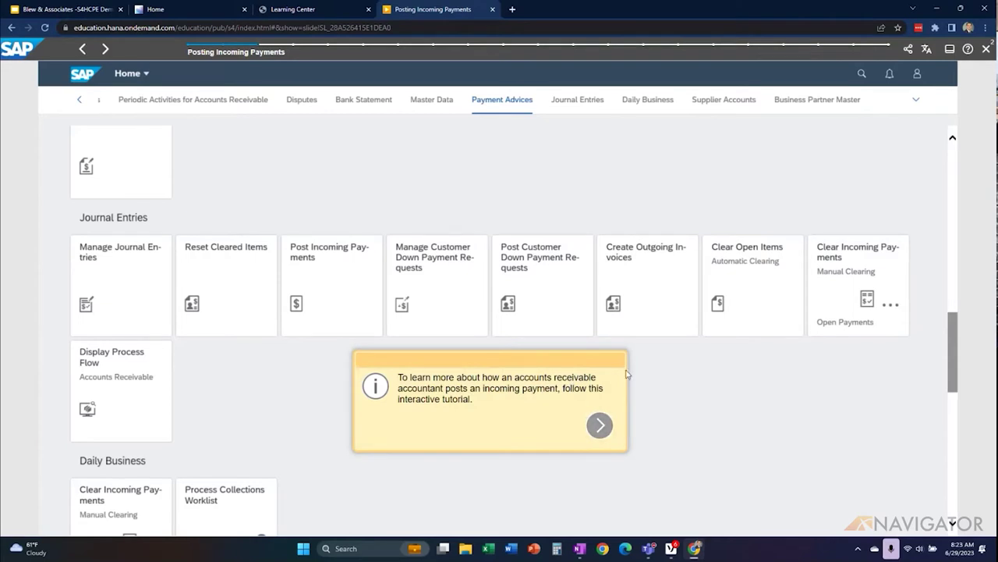
pyautogui.click(601, 434)
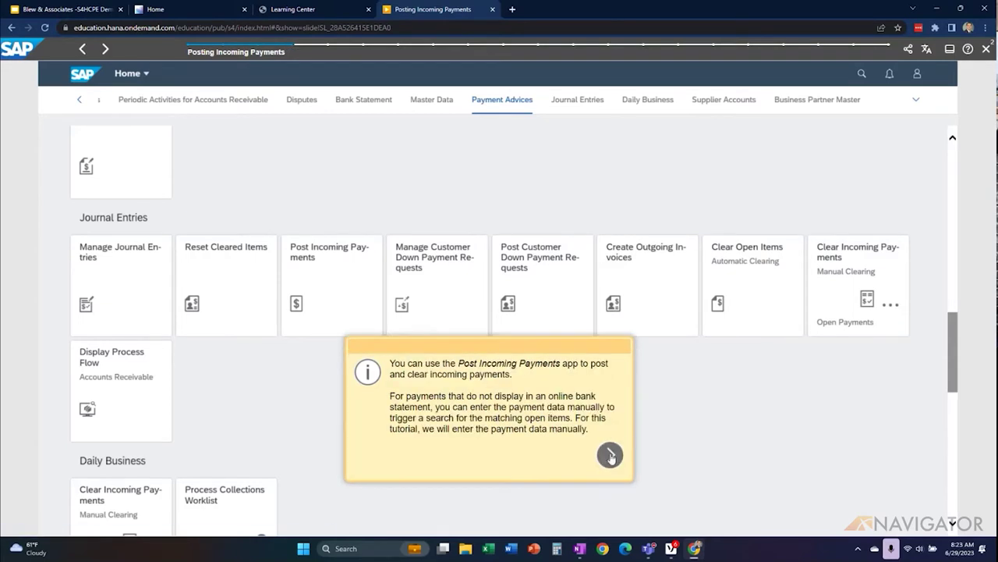
pyautogui.click(610, 454)
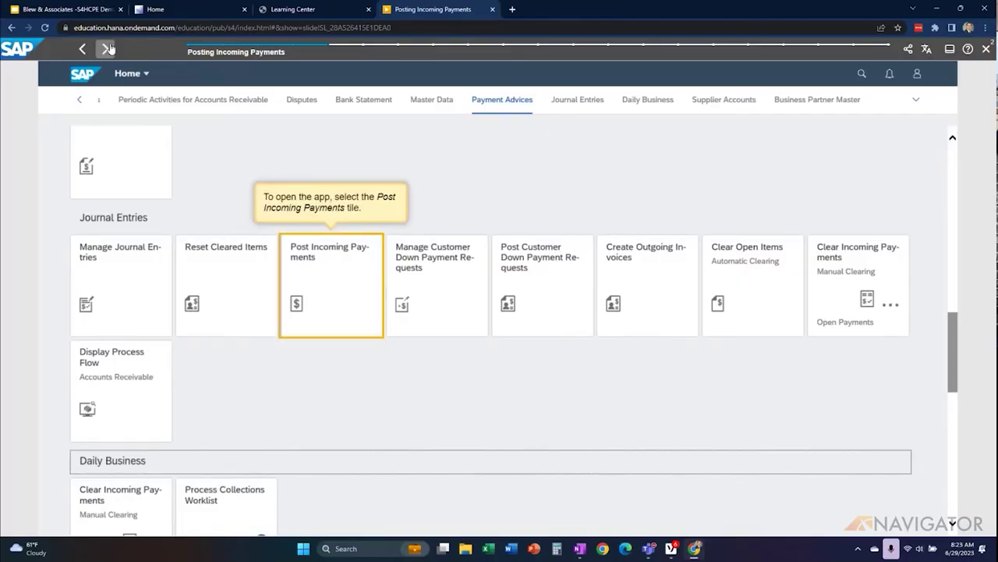
pyautogui.click(323, 279)
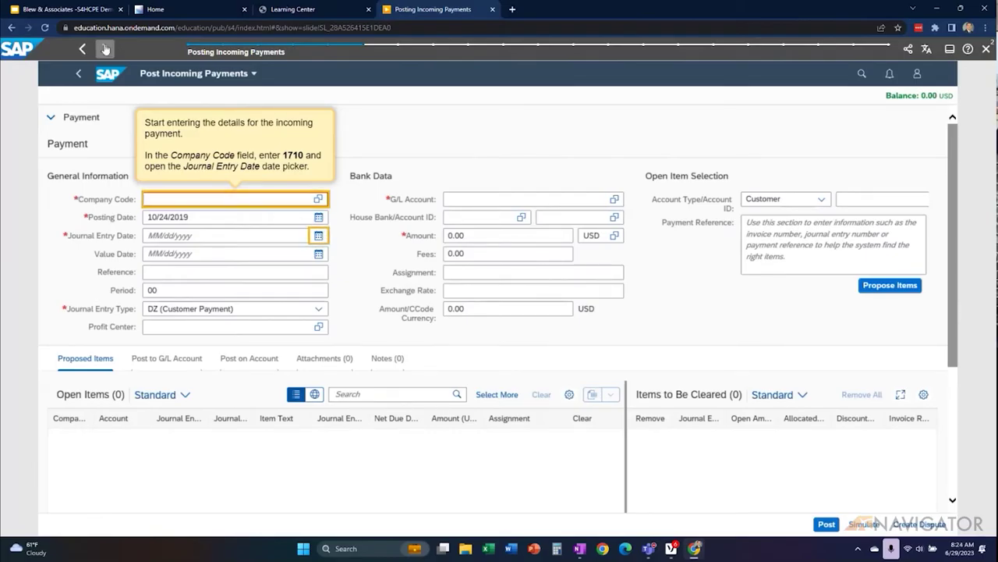
pyautogui.click(105, 49)
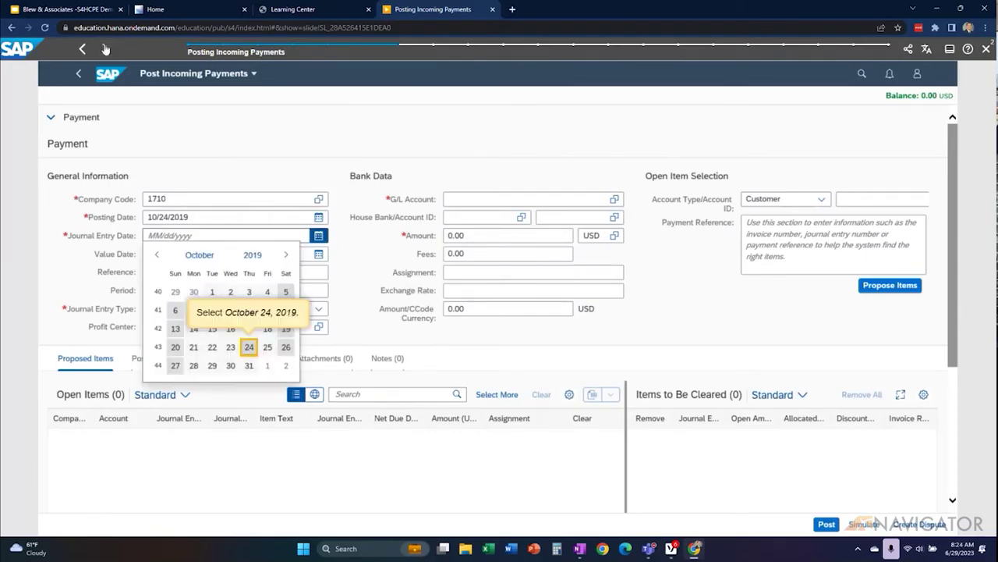
pyautogui.click(105, 49)
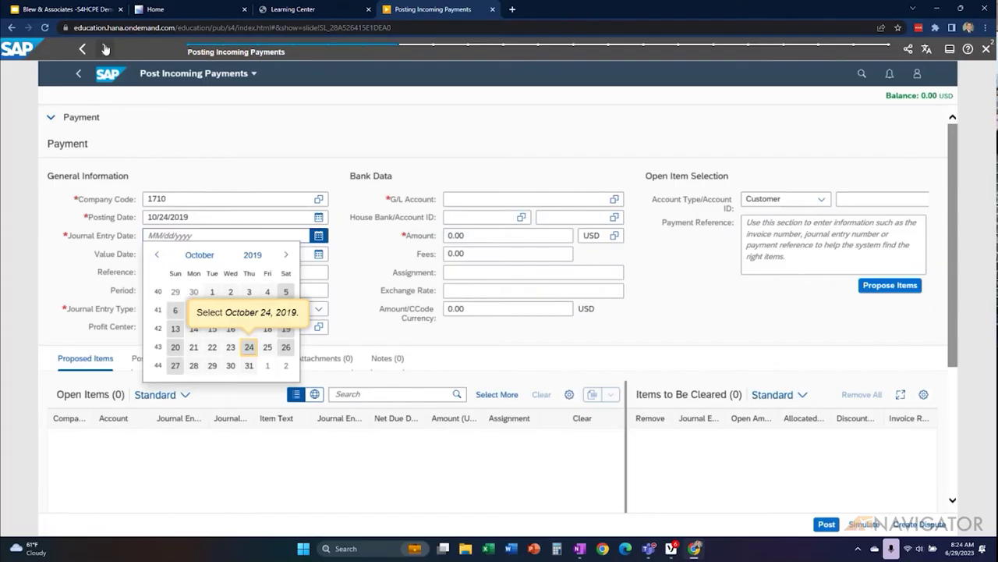